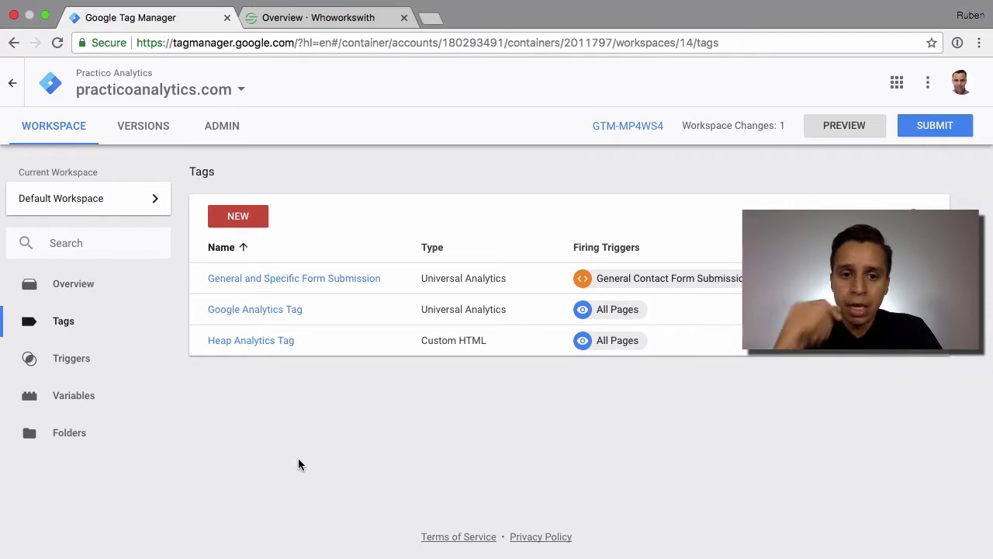
Create a new tag and choose Universal Analytics as its tag type.
left_click(243, 218)
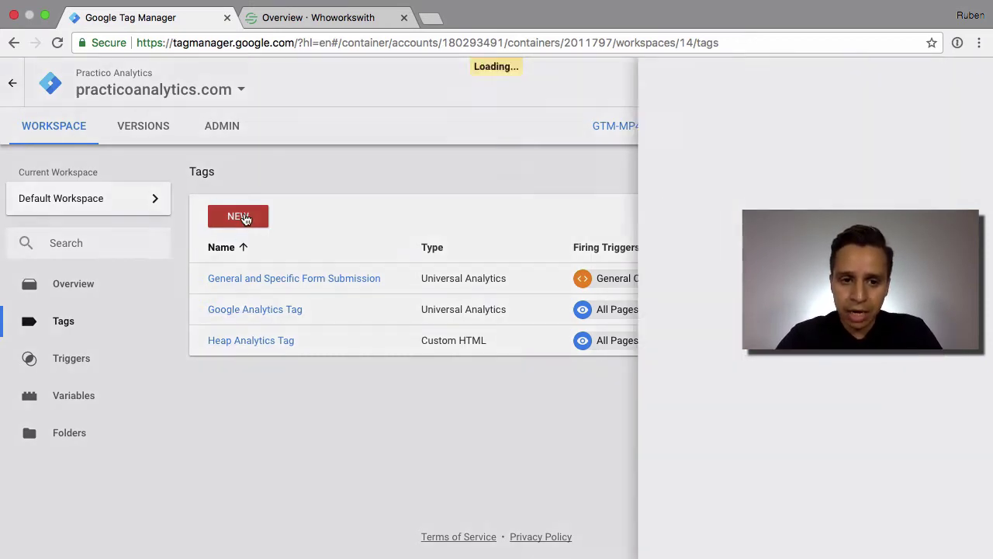
left_click(510, 215)
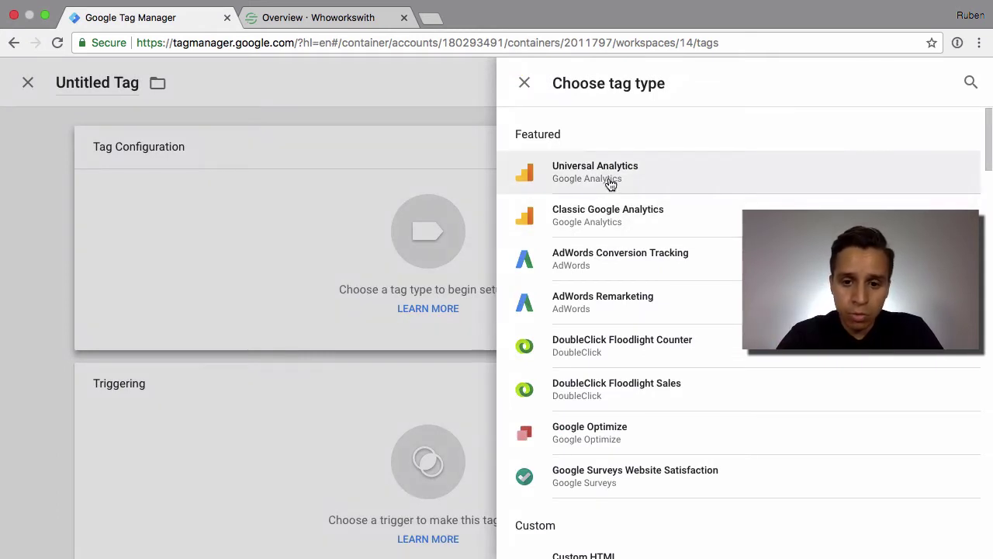
scroll(629, 257, "down", 2)
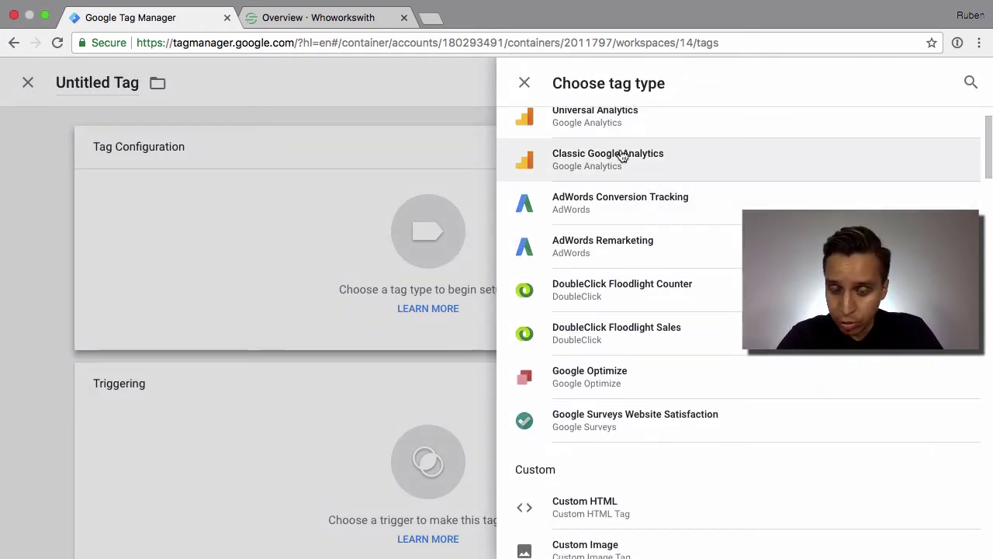
scroll(618, 303, "up", 2)
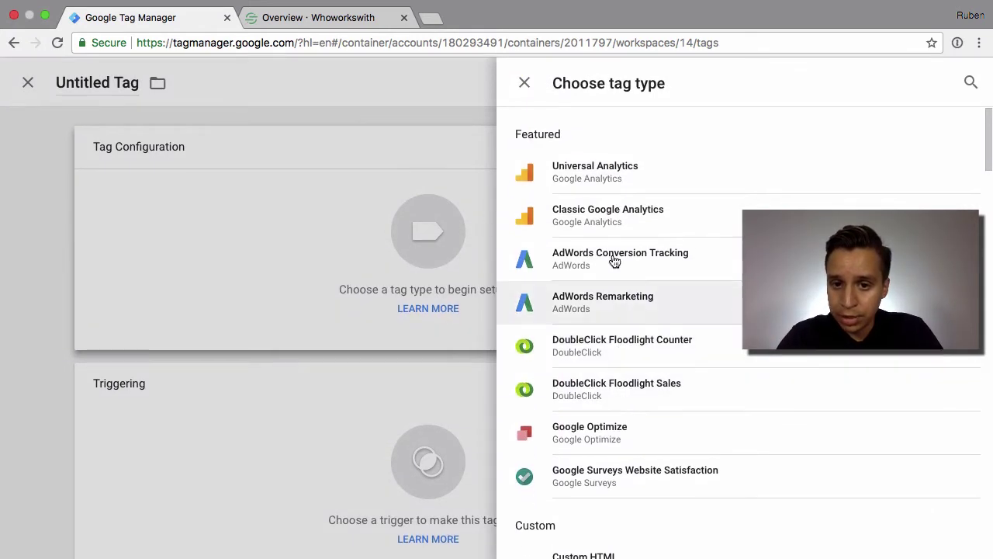
left_click(616, 185)
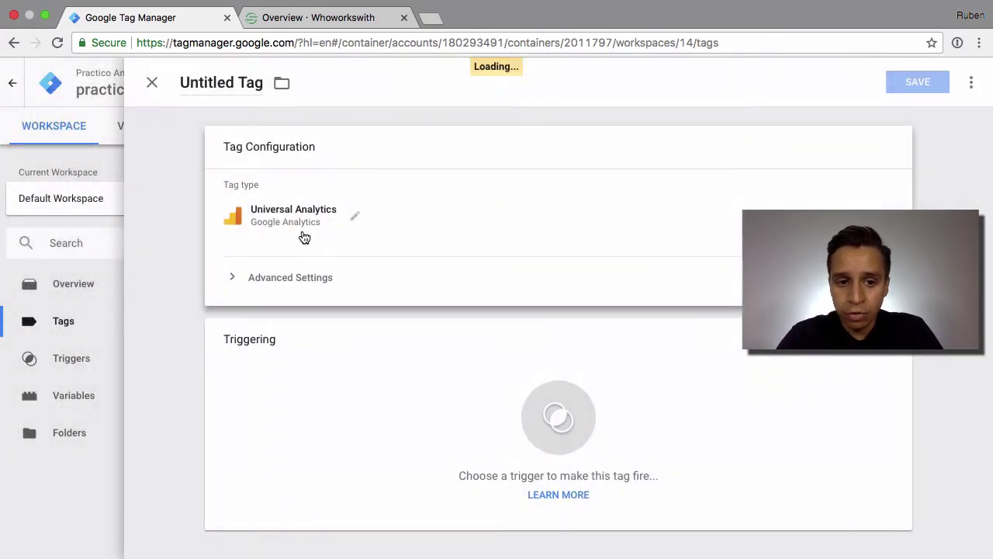
Set the Universal Analytics tag's track type to Event and look over its event tracking parameters.
left_click(310, 281)
left_click(324, 295)
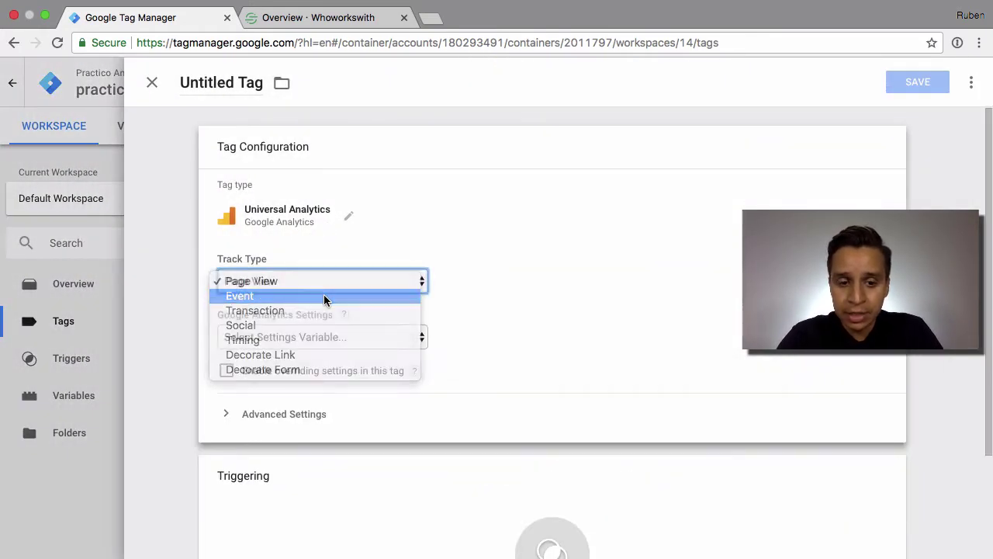
scroll(514, 305, "down", 1)
scroll(267, 336, "down", 3)
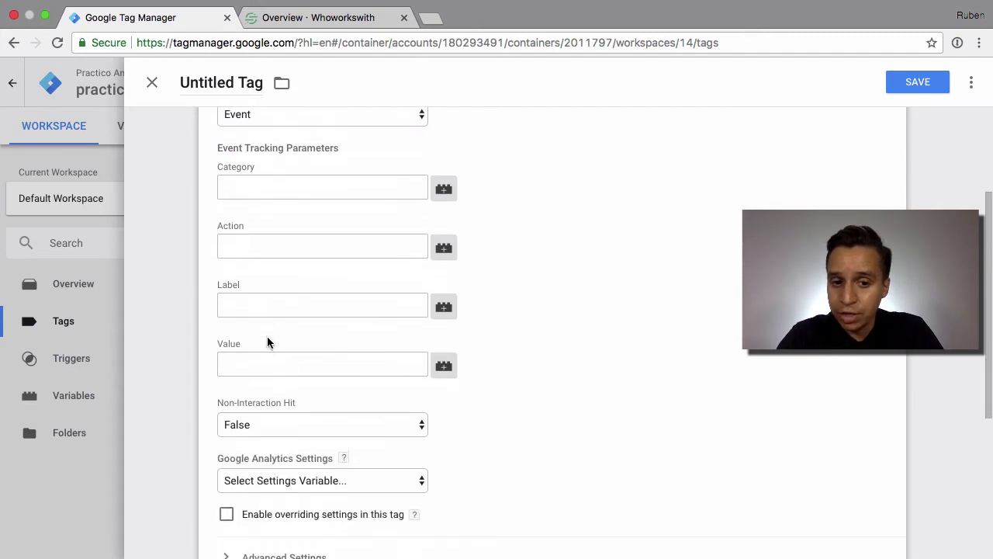
scroll(267, 336, "up", 2)
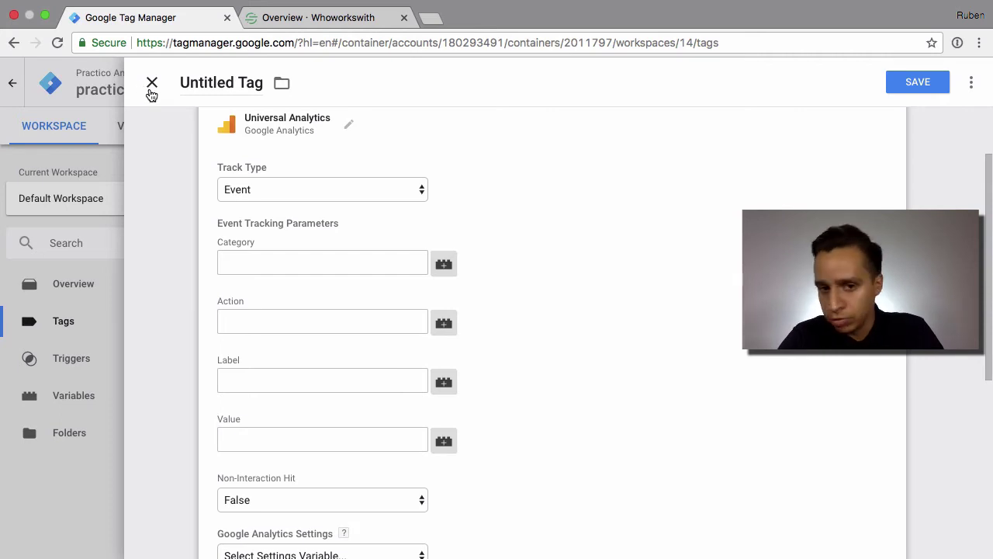
Change the untitled tag's type from Universal Analytics to Custom HTML.
left_click(350, 124)
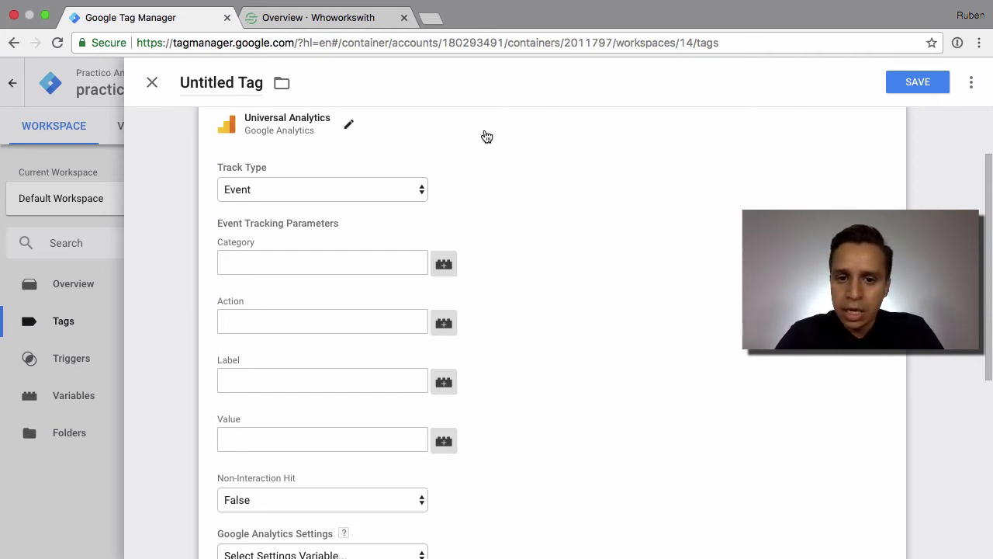
scroll(688, 231, "down", 5)
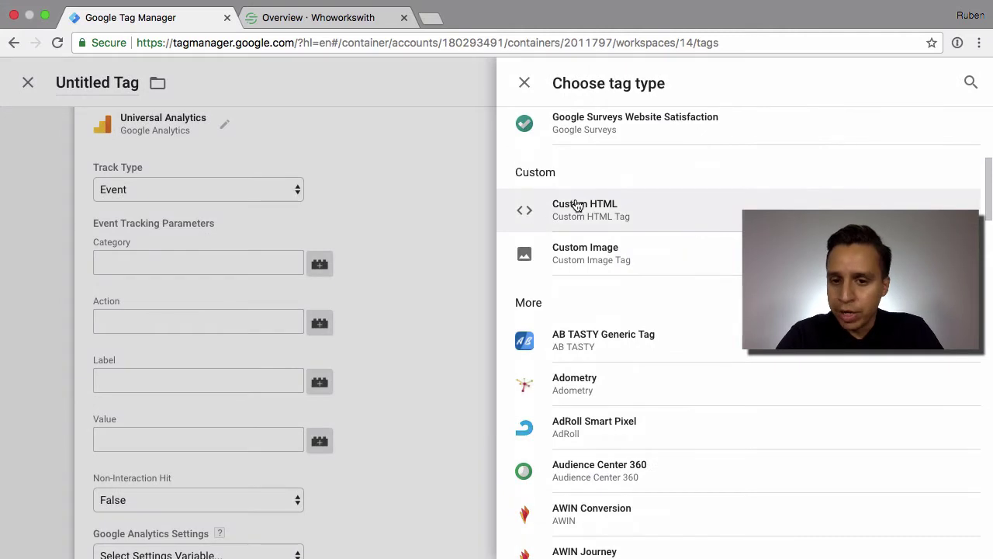
left_click(649, 220)
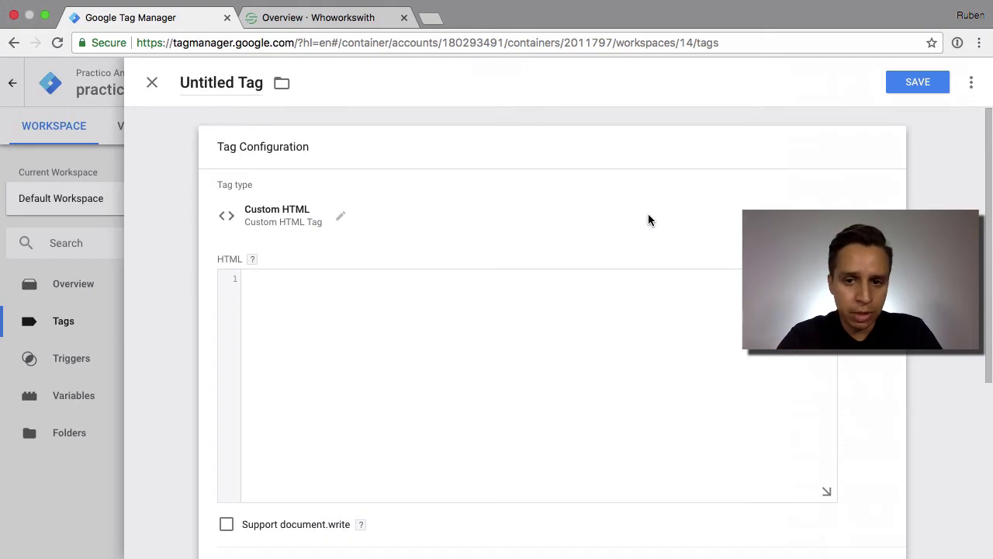
Look through the featured, custom and third-party tag types available for the tag, keeping Custom HTML as the type.
left_click(340, 217)
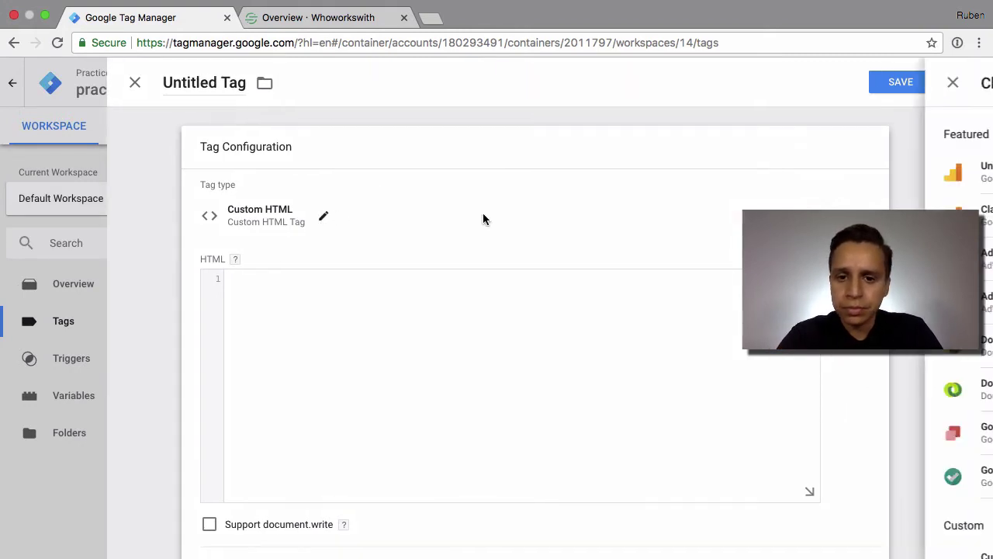
scroll(570, 248, "down", 4)
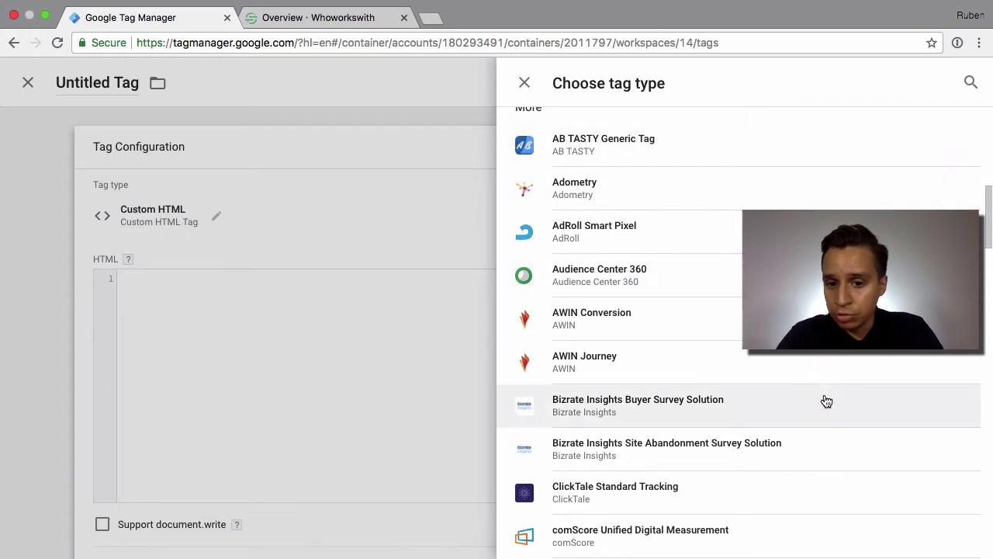
scroll(825, 401, "down", 5)
scroll(826, 401, "up", 1)
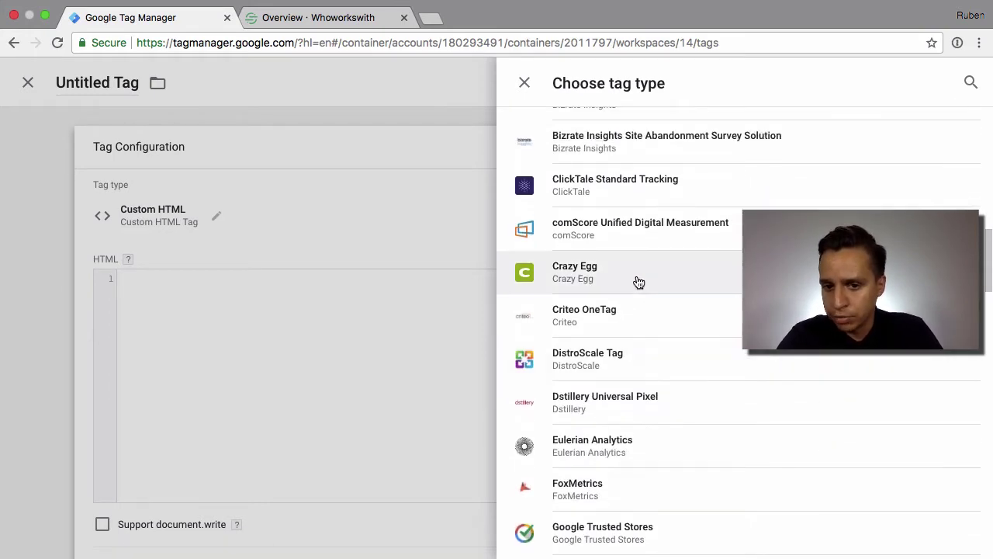
scroll(741, 428, "up", 3)
scroll(661, 299, "down", 7)
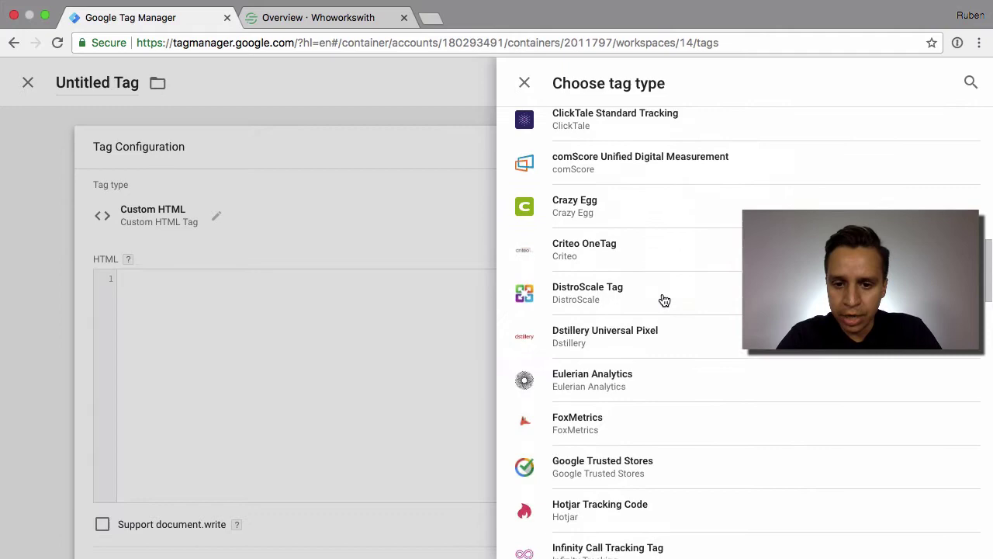
scroll(641, 339, "up", 2)
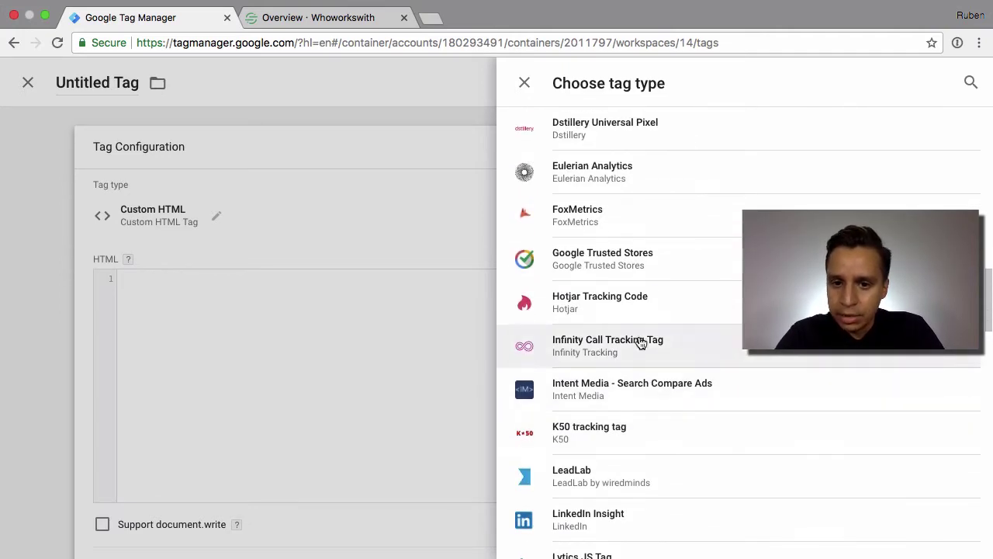
scroll(612, 210, "down", 5)
scroll(596, 374, "down", 10)
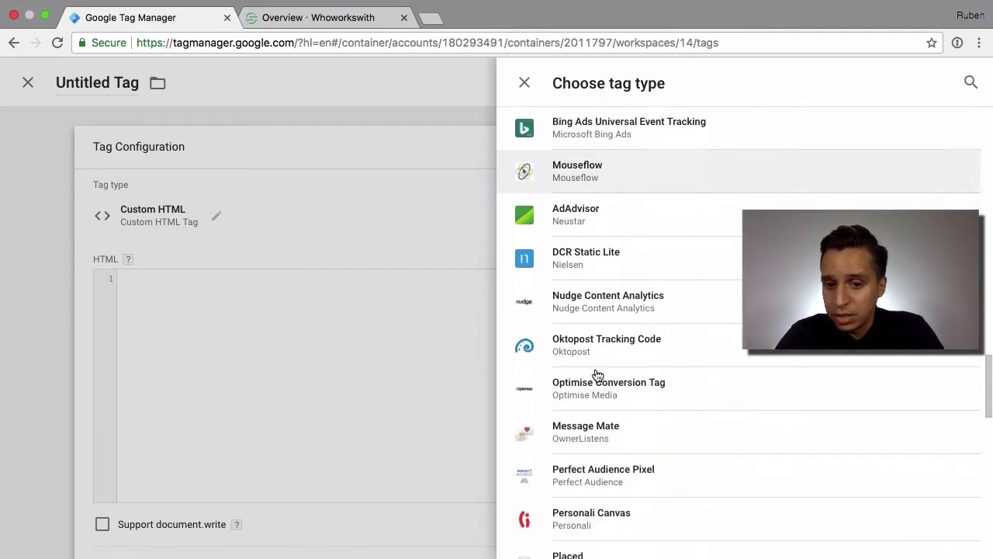
scroll(596, 375, "up", 20)
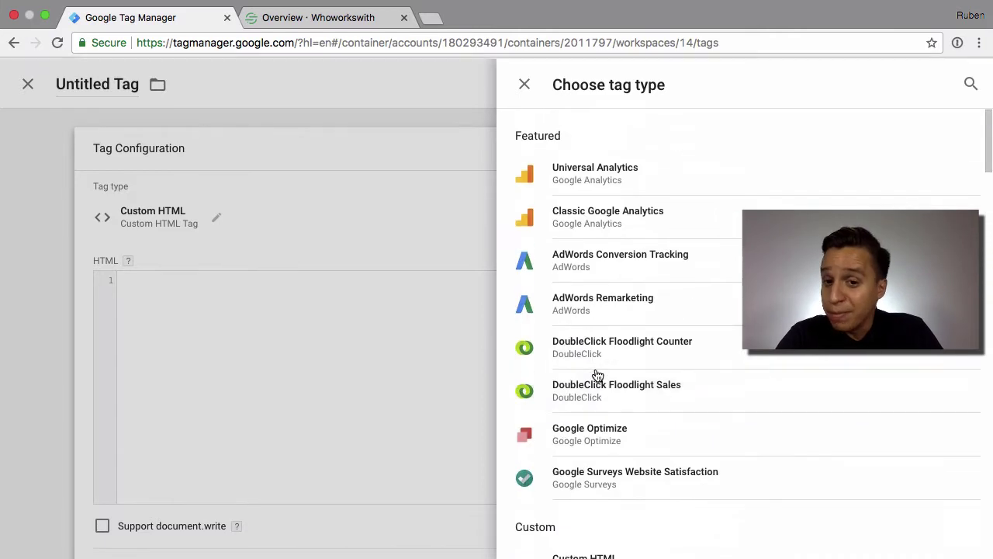
scroll(597, 376, "down", 2)
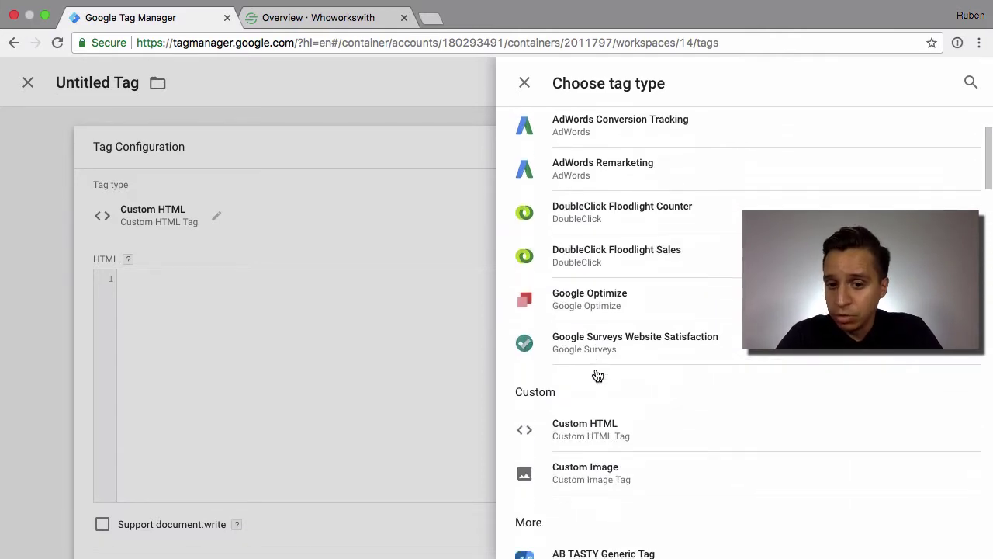
left_click(639, 449)
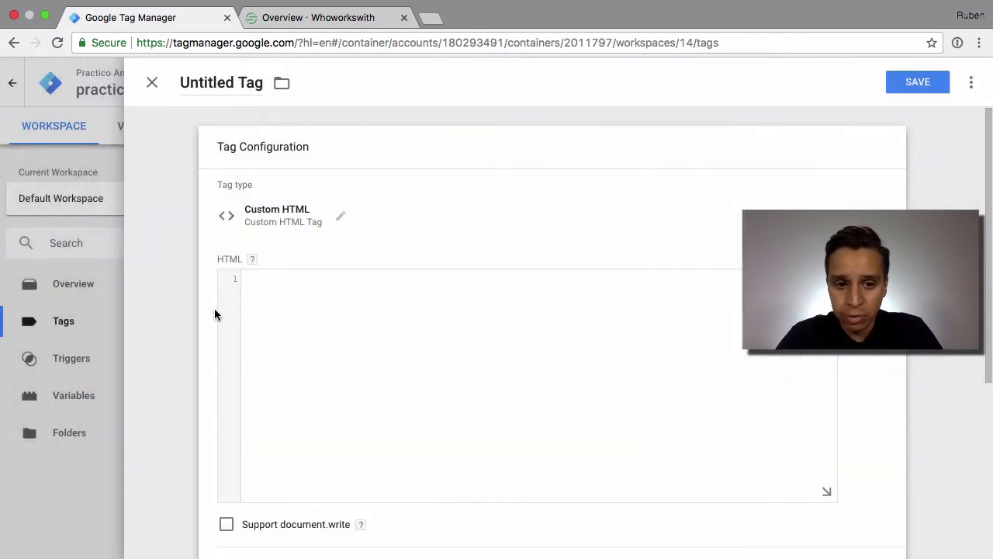
In the tag's HTML code, enter an opening <script> line, a blank line and mixpanel.track("This is an event");.
left_click(289, 297)
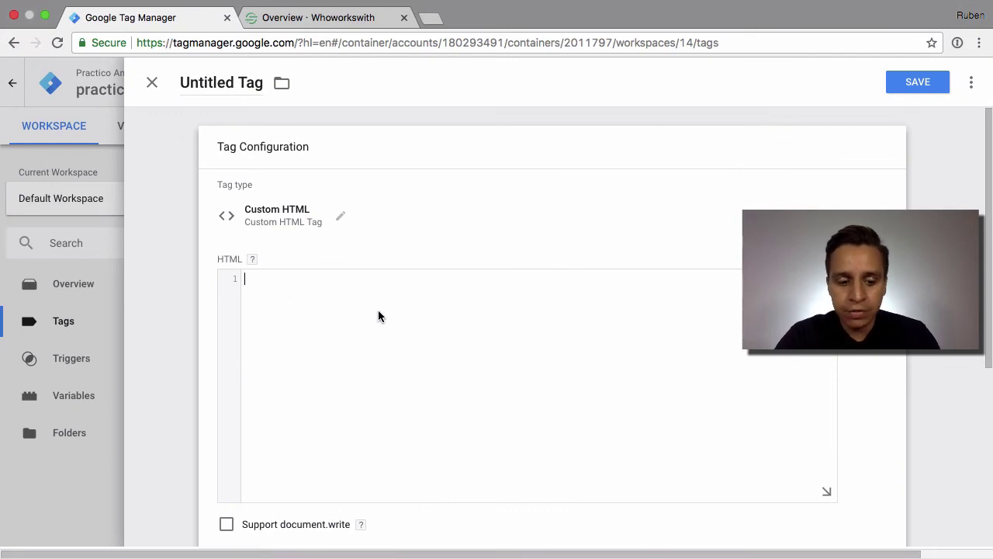
type("<")
type("sc")
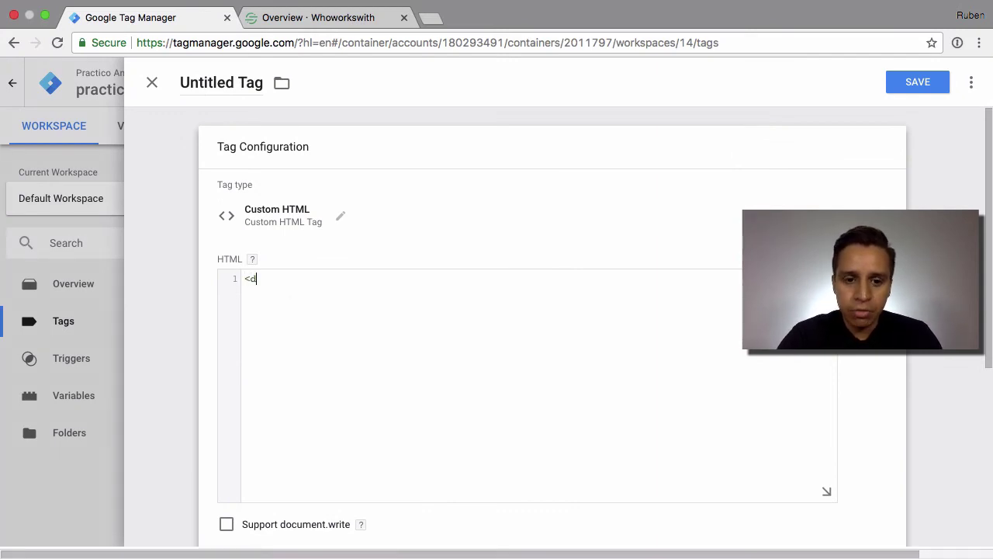
type("ript>")
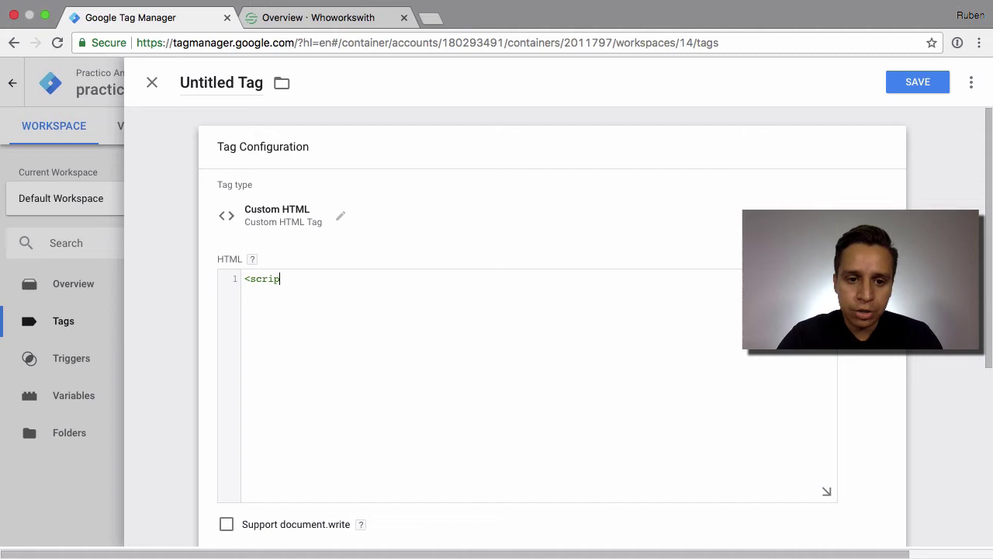
key("Return")
key("Return")
type("mixpanel.trac")
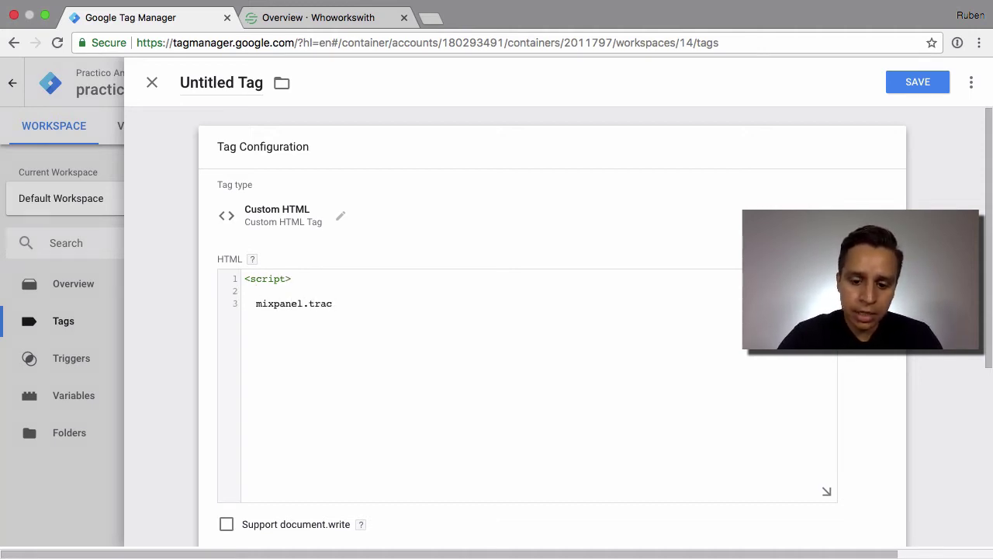
type("k(\"This is an event\"")
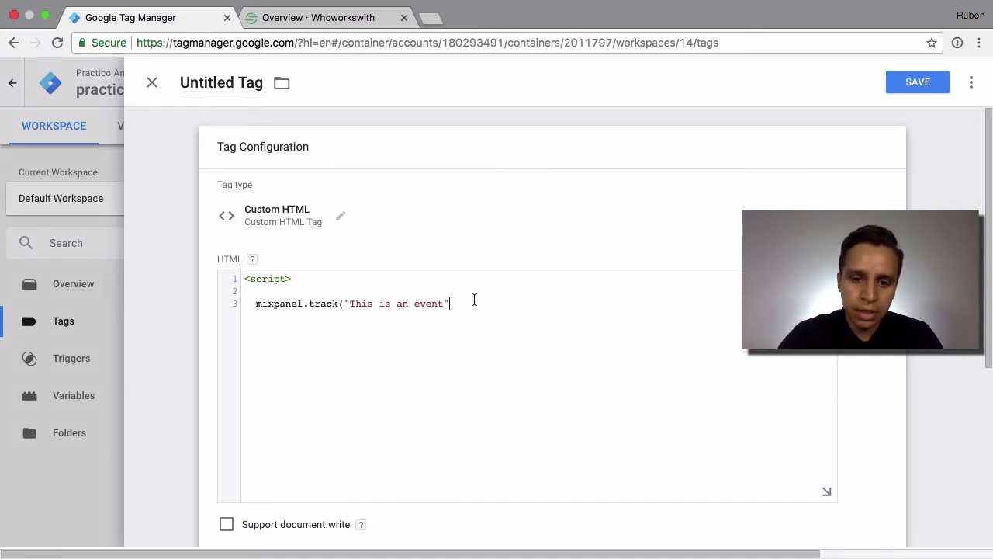
type(");")
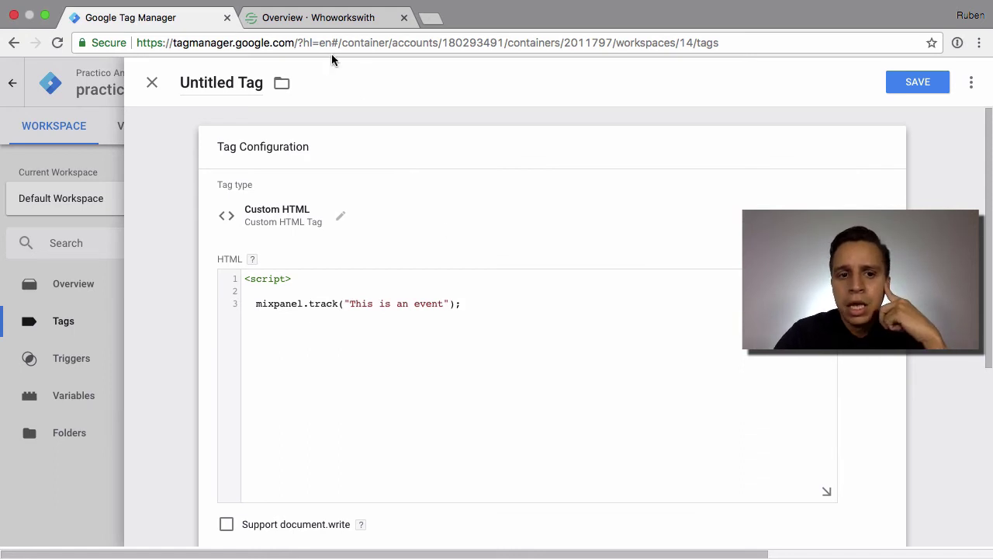
Switch to the Segment overview of the Whoworkswith workspace to view its sources and destinations.
left_click(350, 17)
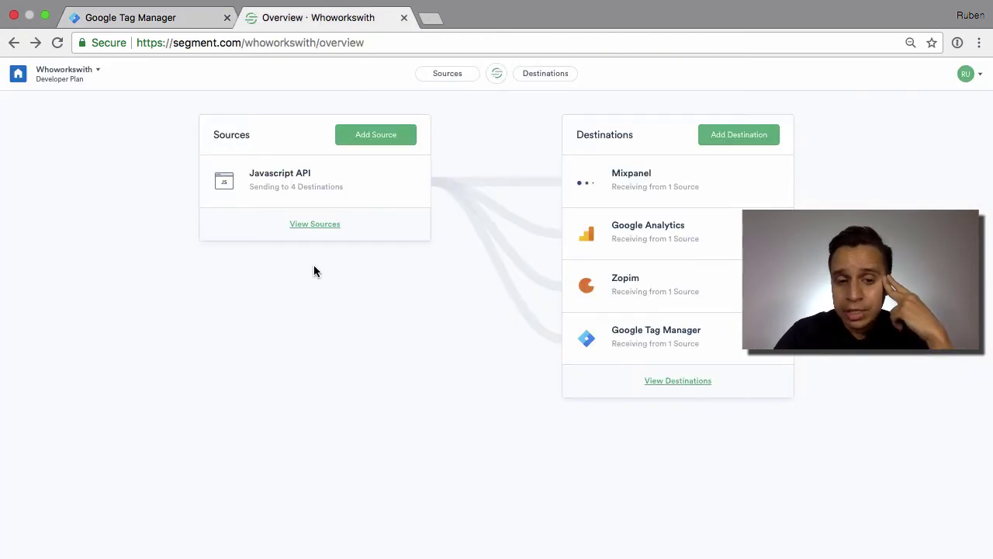